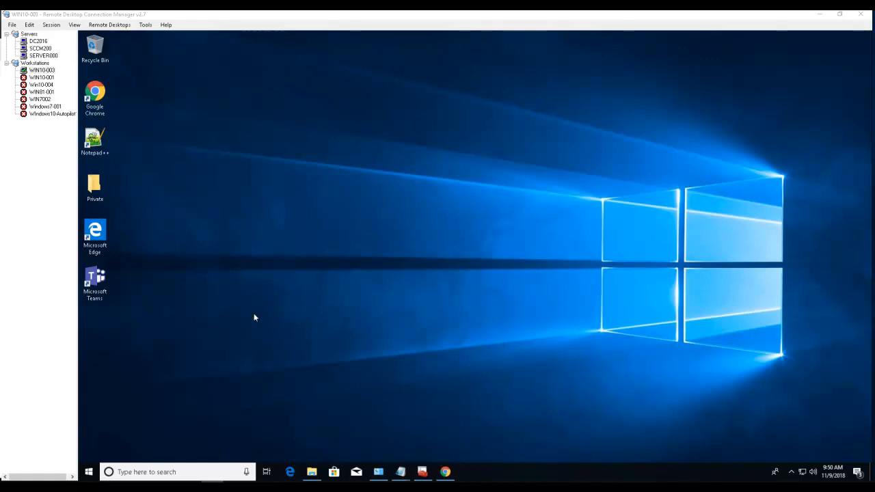
- Switch to Microsoft Teams and look through the favorite teams, checking the channels of My Test Team Site and opening the Demo team
click(255, 290)
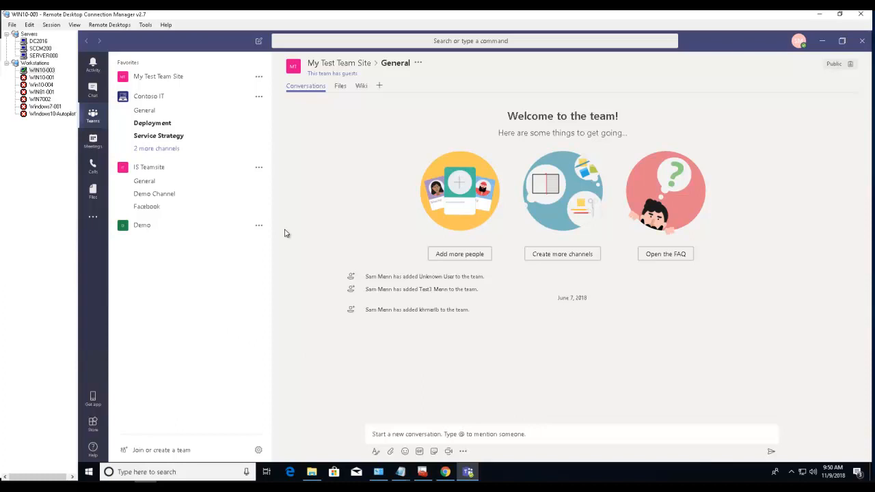
click(203, 194)
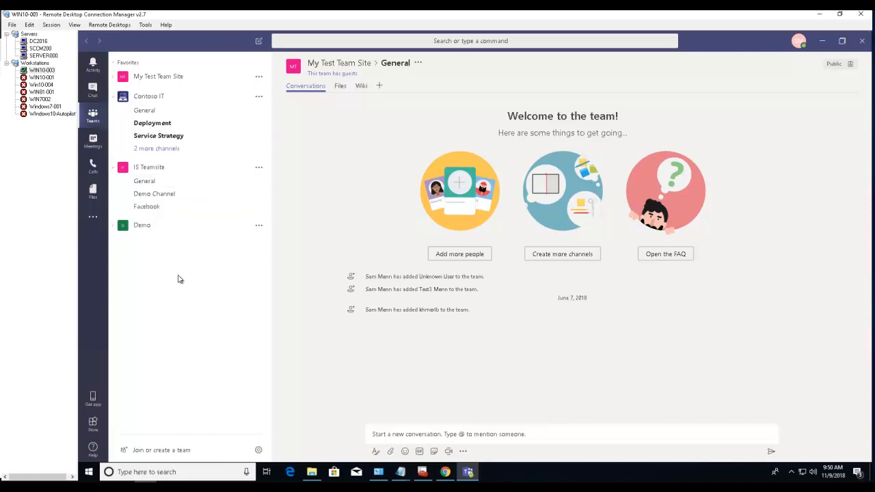
click(116, 79)
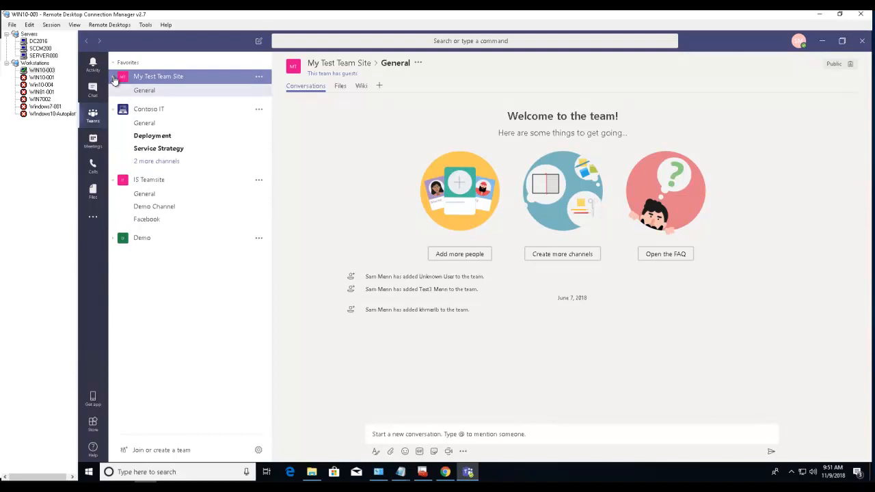
click(115, 80)
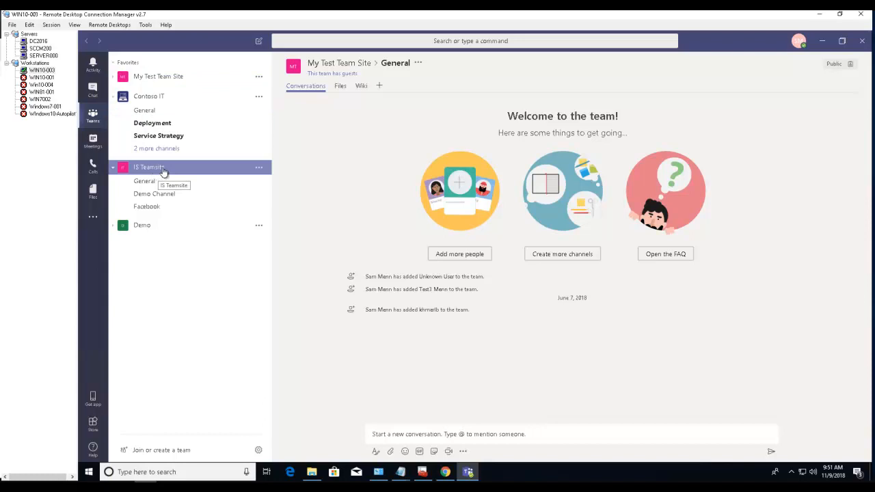
click(115, 232)
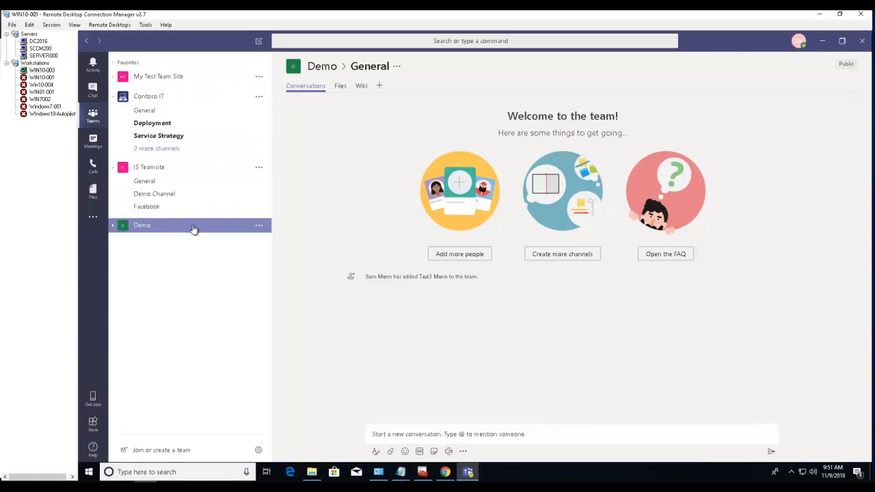
- Start creating a new team and name it Youtube Demo, leaving the description empty
click(169, 452)
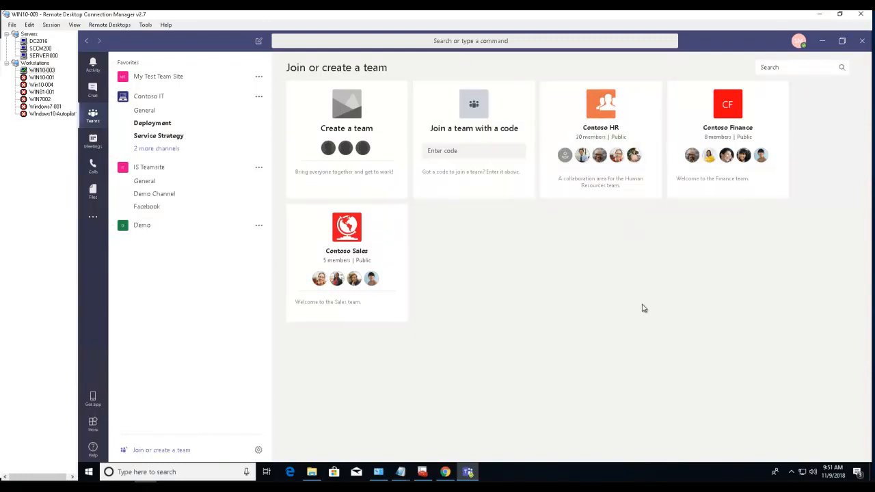
mouse_move(623, 191)
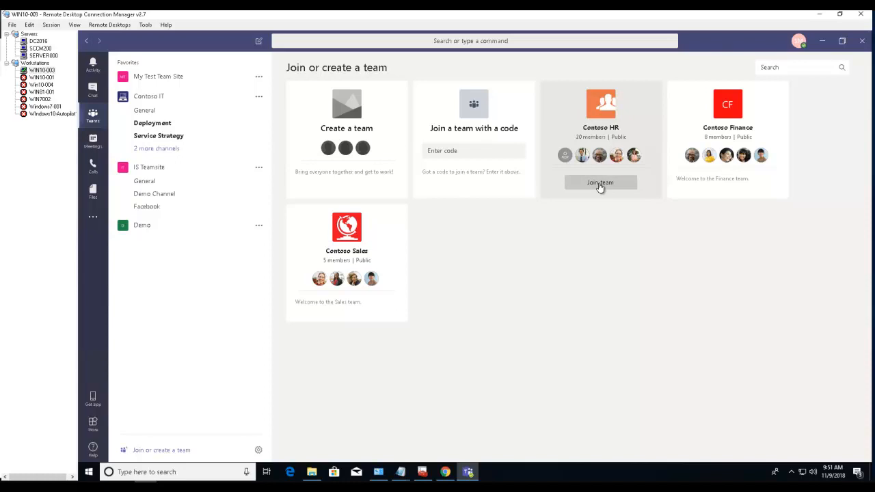
mouse_move(693, 185)
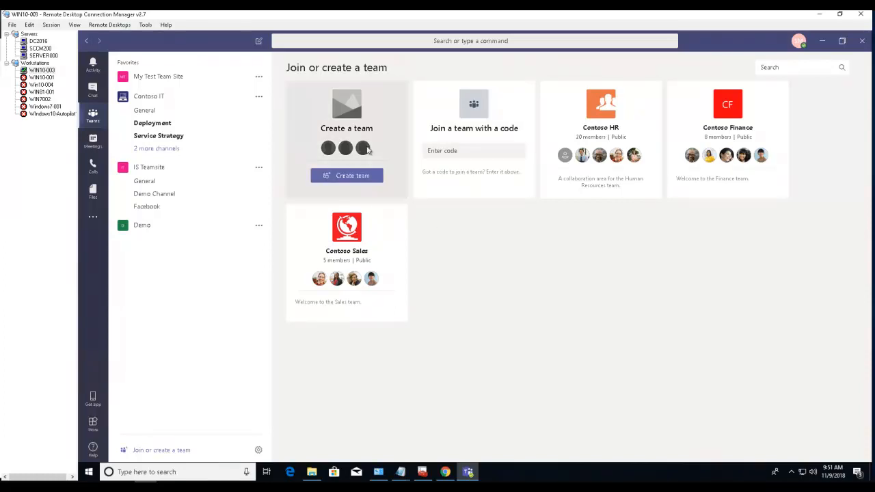
mouse_move(352, 98)
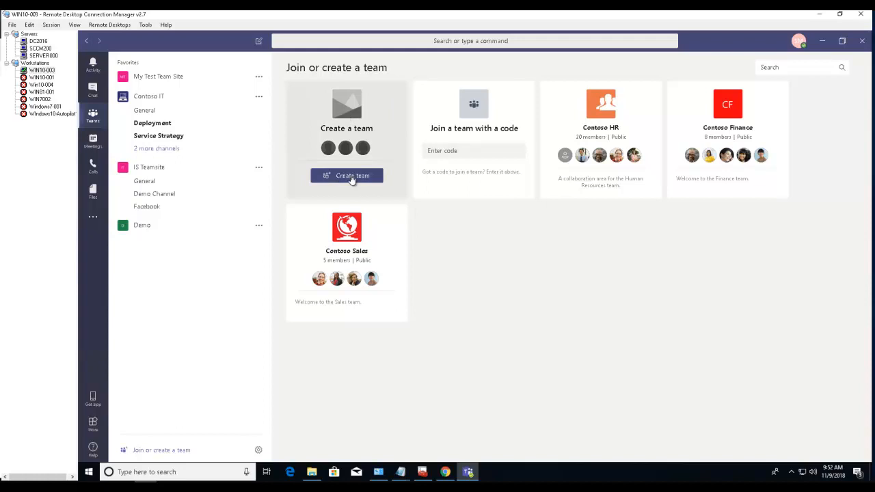
click(352, 176)
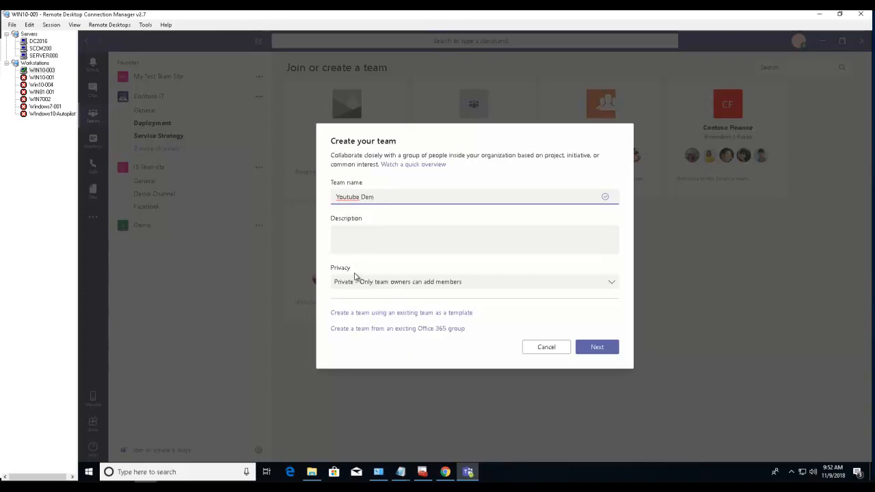
click(363, 227)
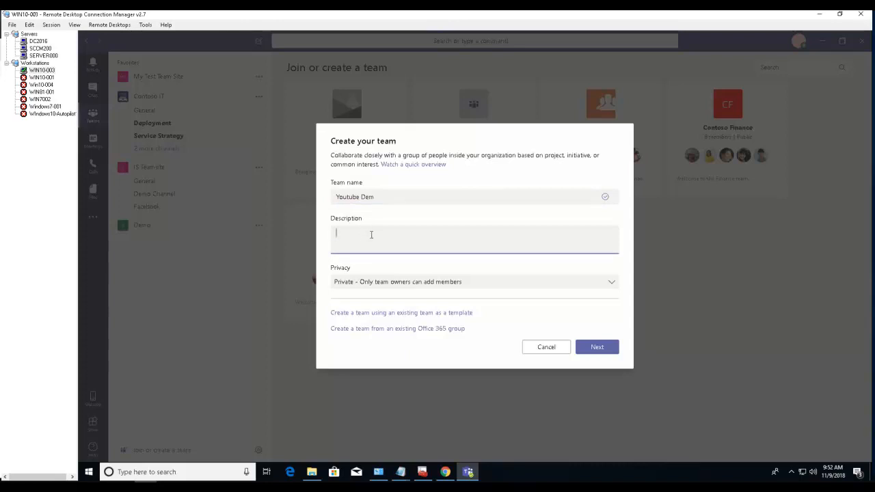
click(385, 202)
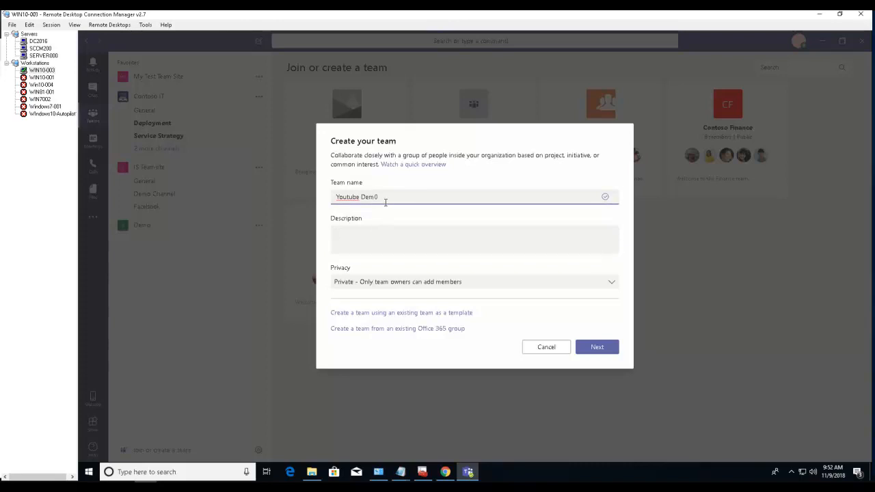
click(403, 235)
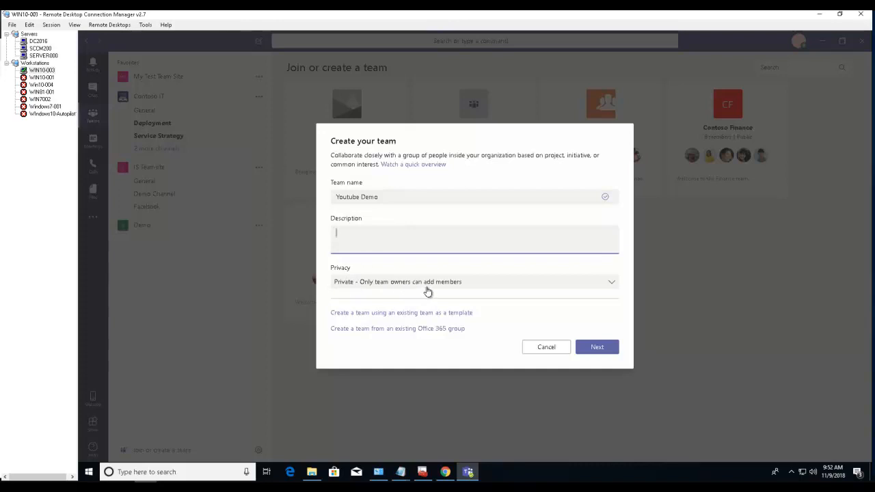
- Set the new team's privacy to Public - Anyone in your organization can join, and create the team
click(448, 286)
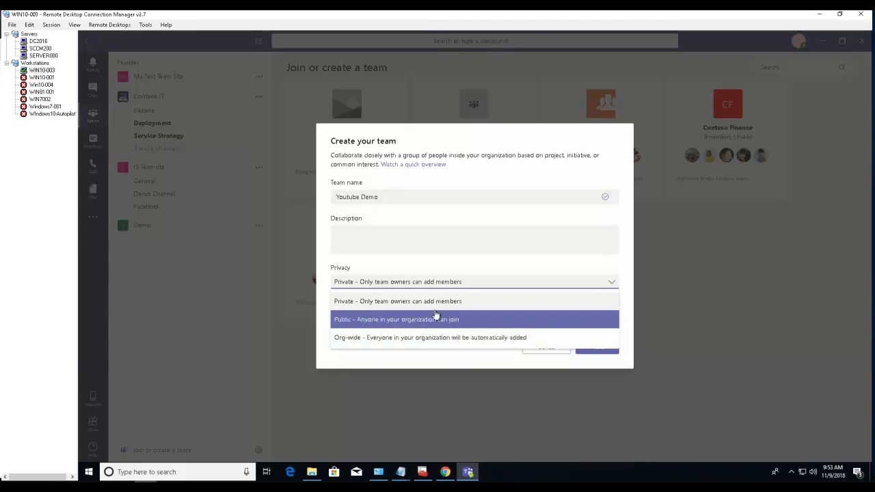
click(487, 238)
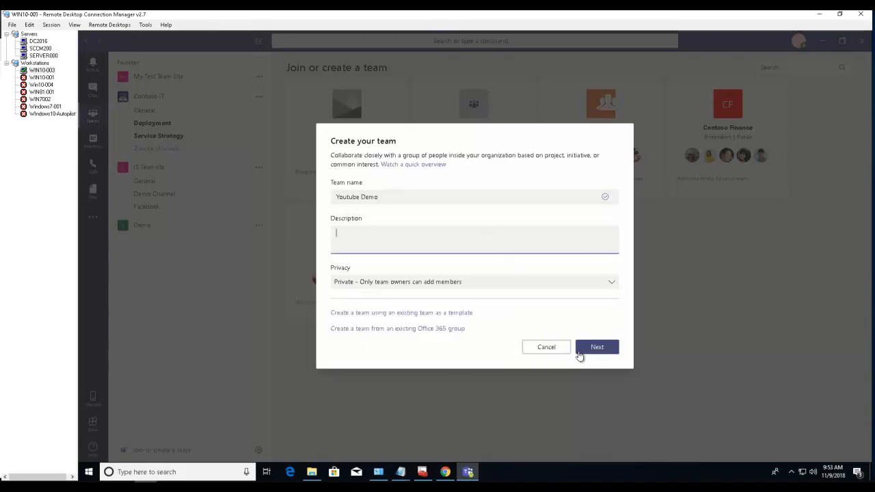
click(500, 280)
click(413, 319)
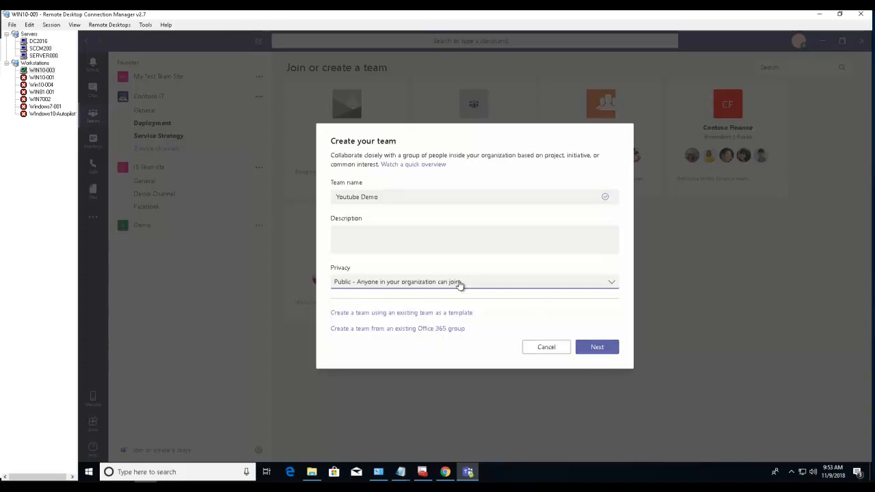
click(601, 350)
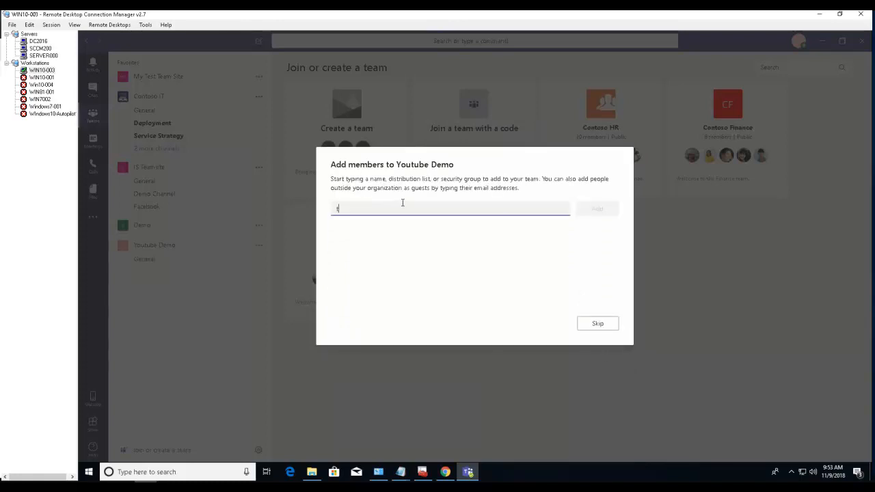
- Add test100 as a member of the Youtube Demo team and finish adding members
text(est100)
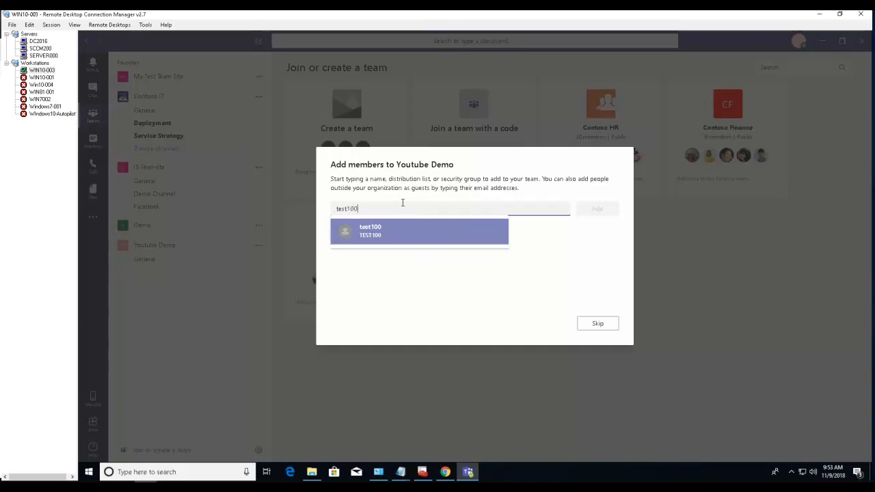
click(397, 234)
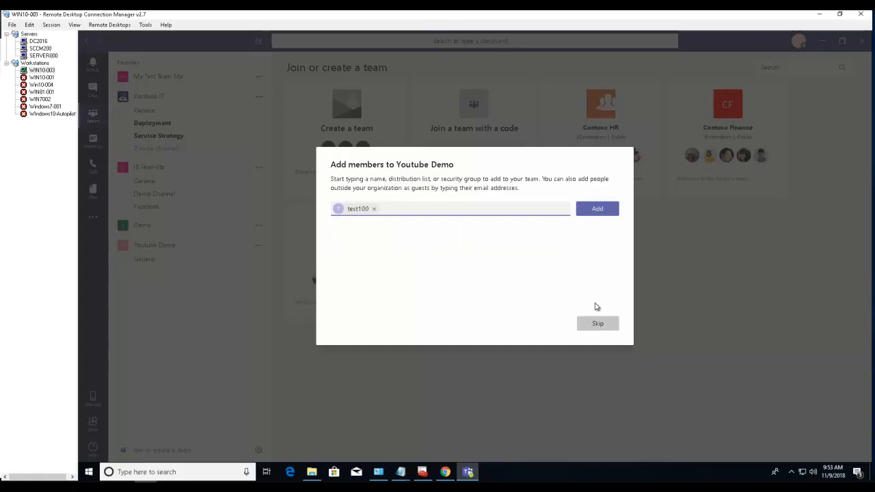
click(598, 209)
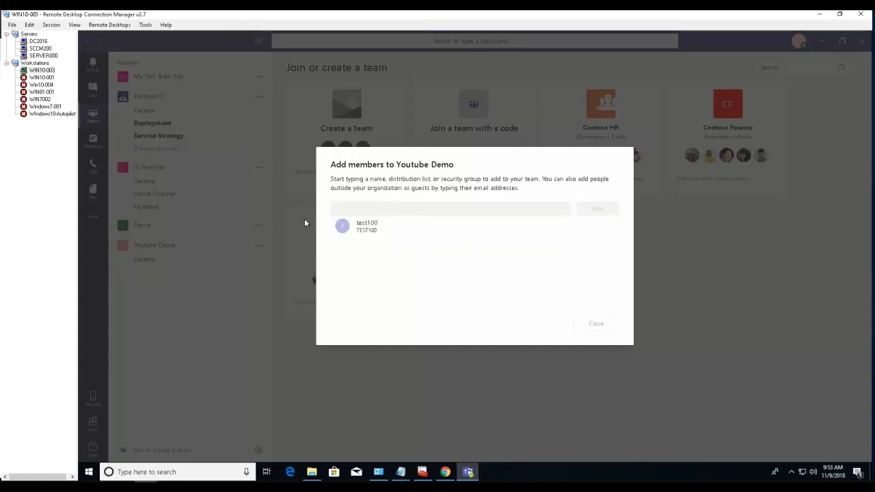
click(596, 325)
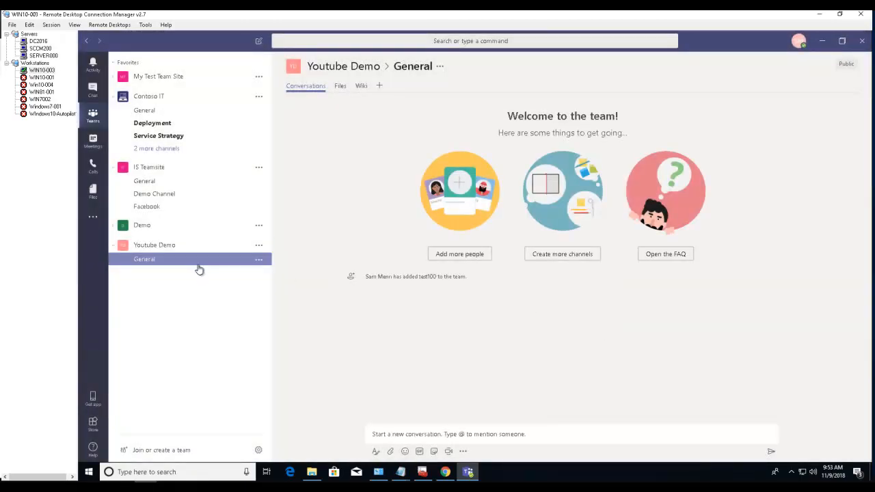
- Collapse the Youtube Demo channel list and post the message "test" in the team's General channel
click(159, 247)
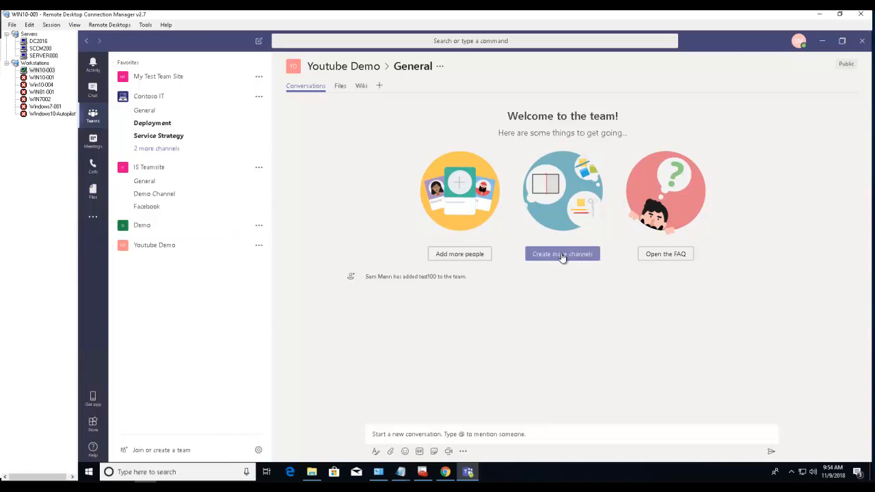
click(518, 433)
text(test)
key(Return)
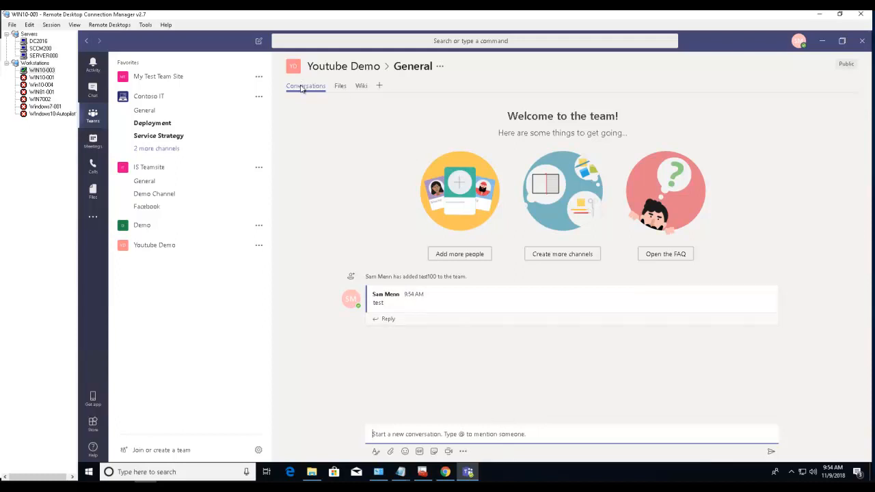
- View the General channel's files and wiki, and browse the apps that can be added as a channel tab
click(341, 88)
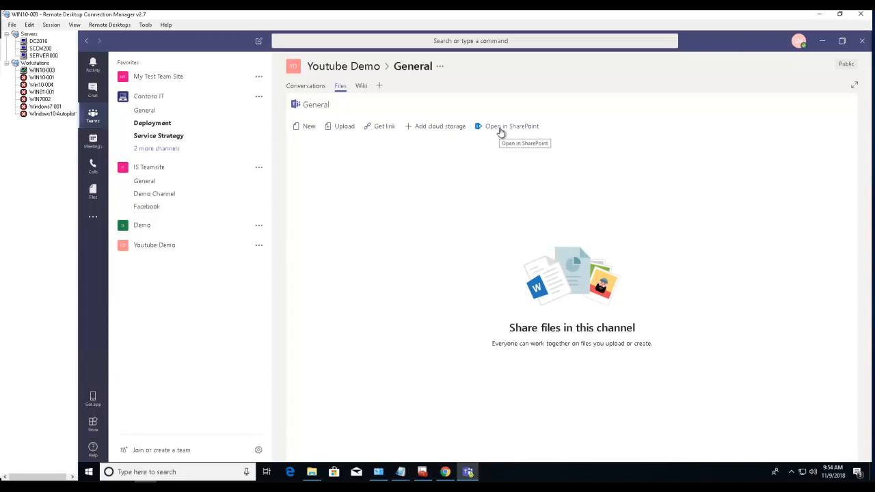
click(361, 87)
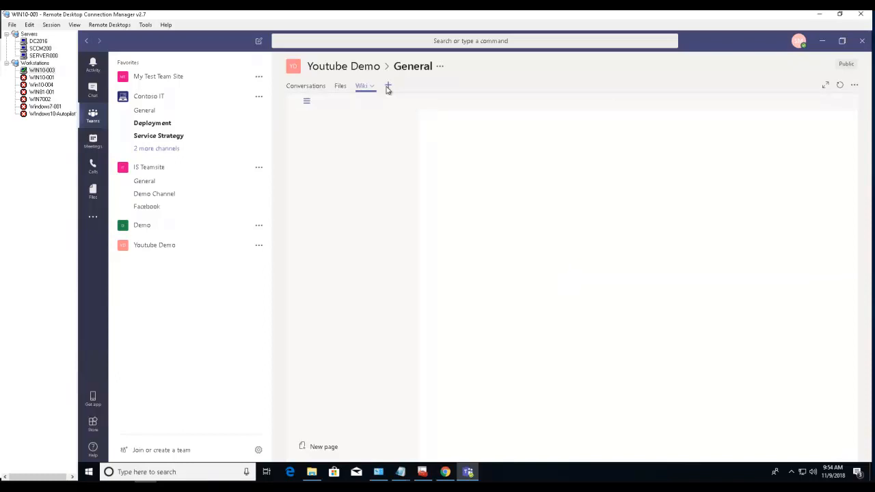
click(387, 87)
click(556, 99)
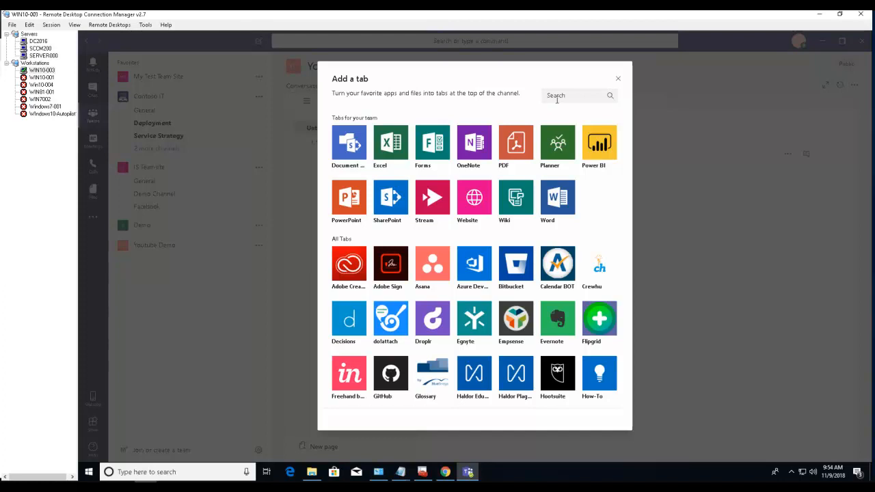
click(557, 99)
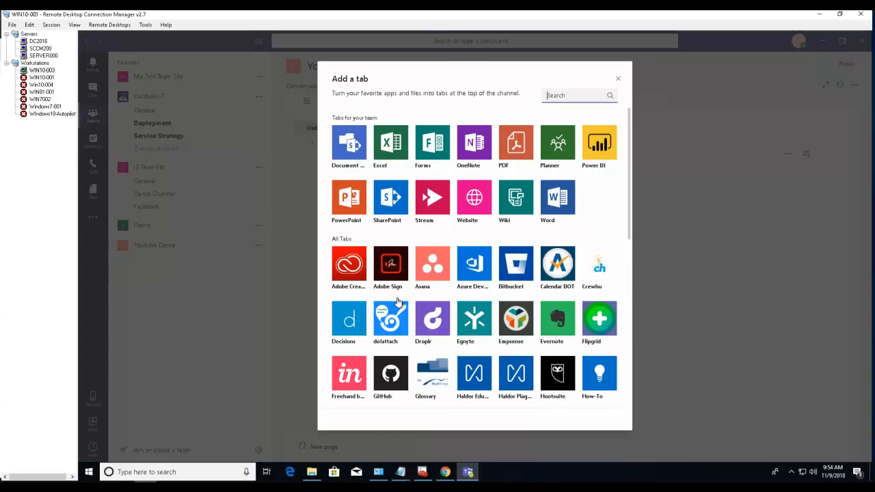
- Look at the setup options for a Power BI tab and an Excel tab, closing them without adding either
click(601, 144)
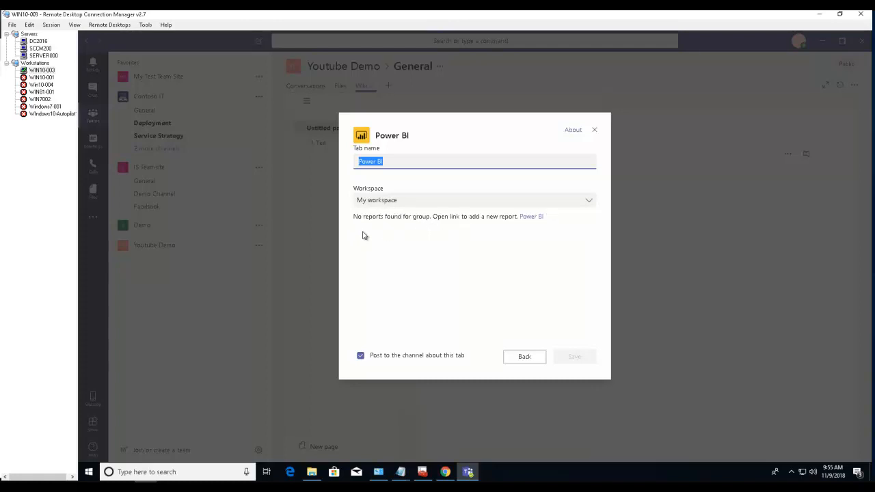
click(500, 225)
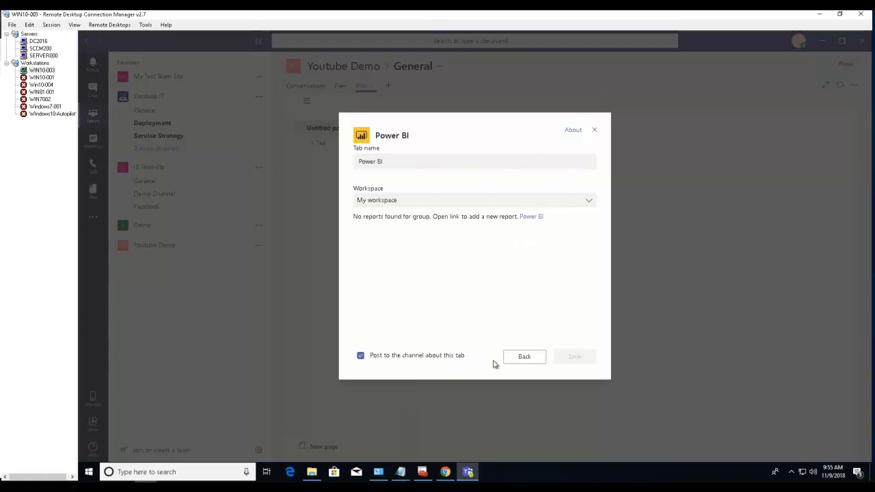
click(531, 357)
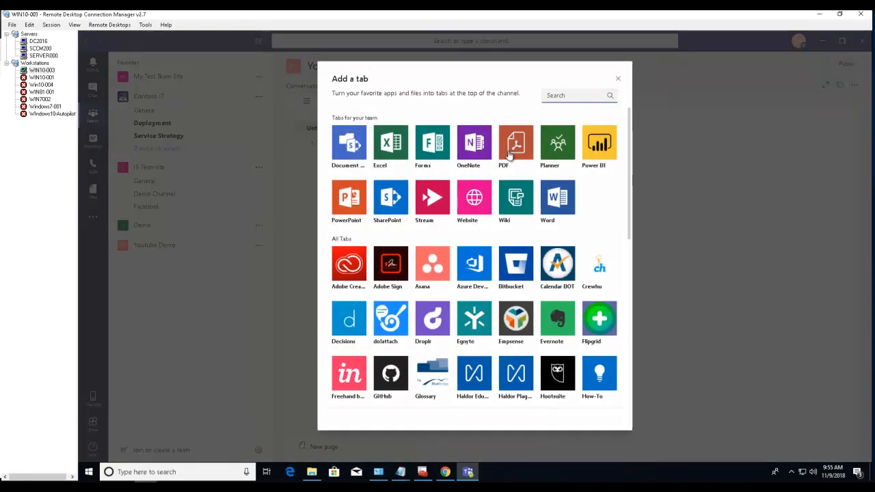
click(391, 150)
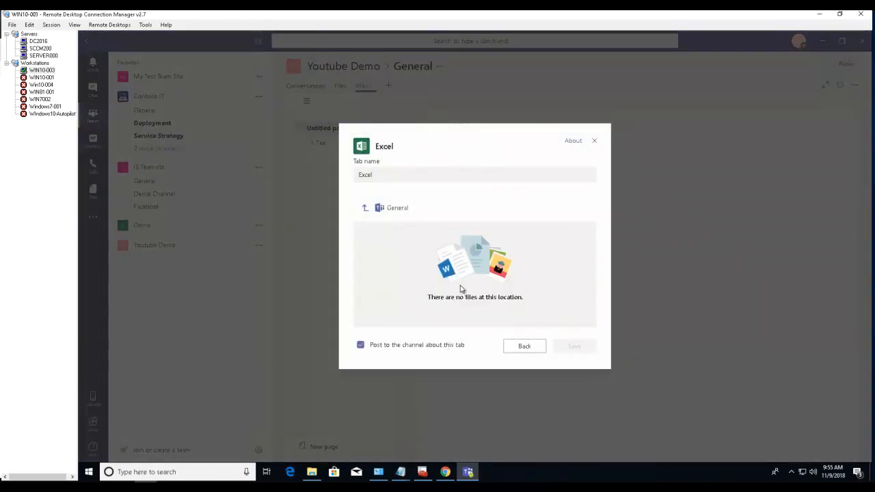
click(464, 262)
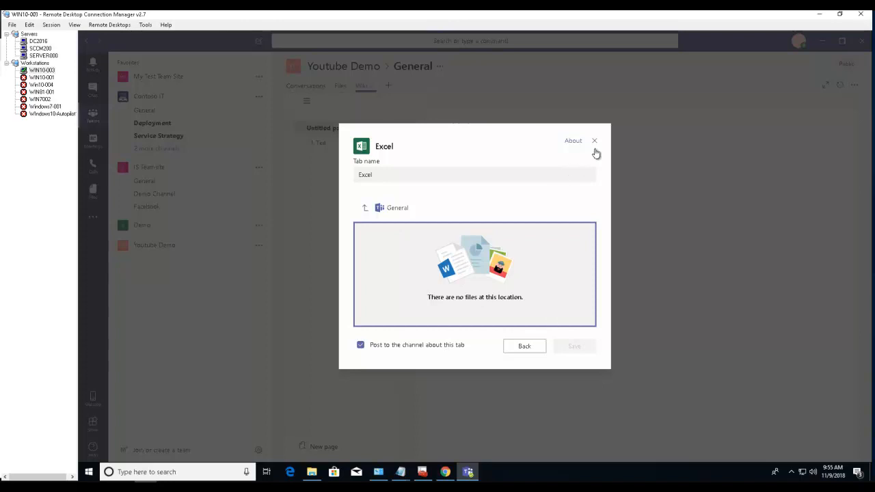
click(594, 142)
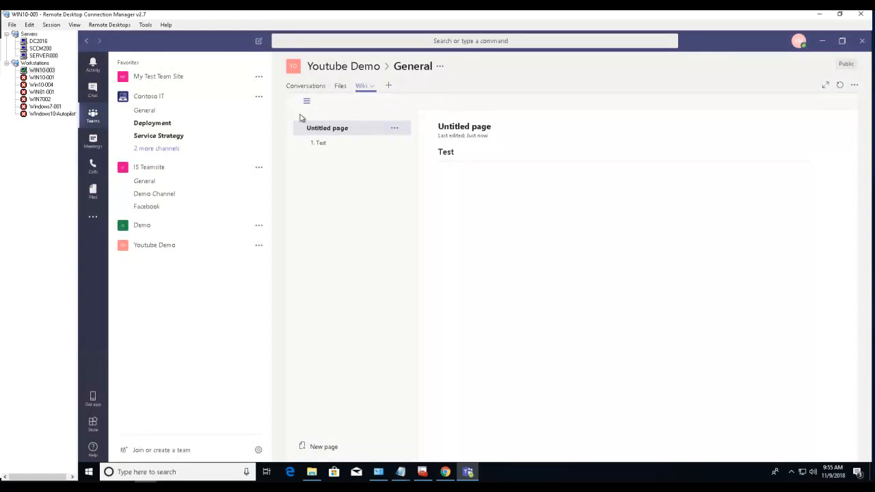
- View the recent and suggested chats and the activity feed
click(92, 91)
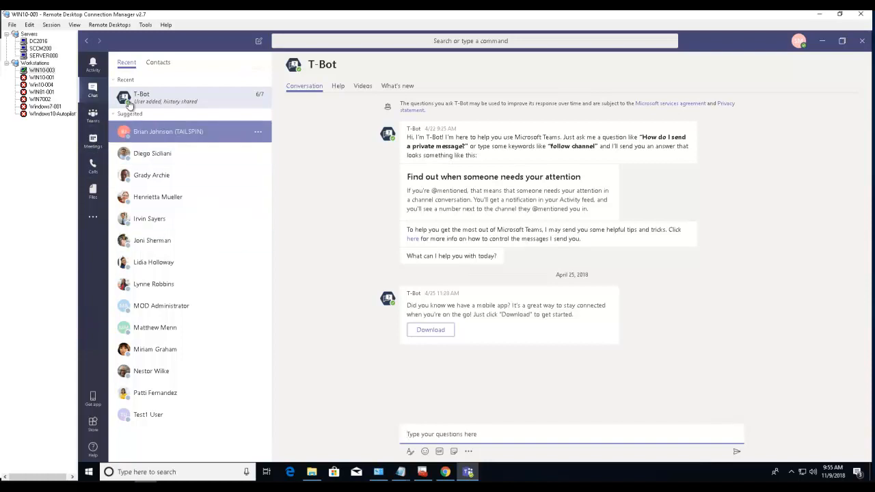
click(91, 63)
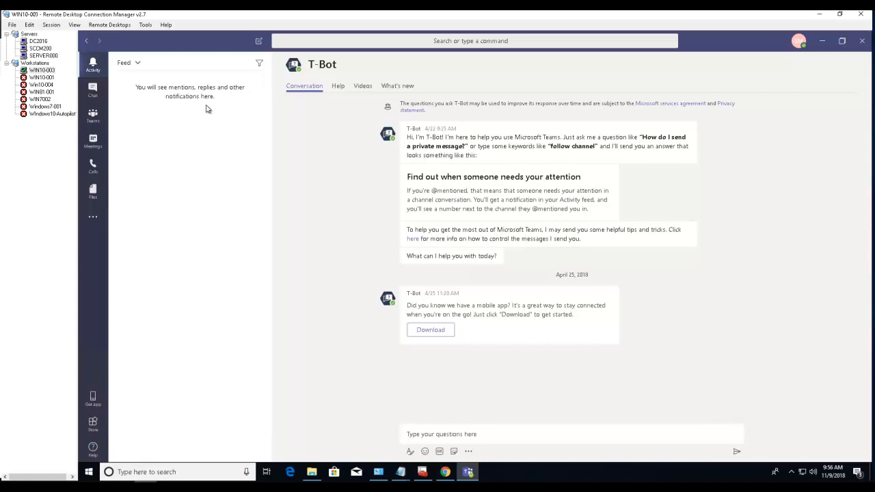
- View today's and tomorrow's meeting schedule and the new meeting form, closing the form without scheduling anything
click(94, 148)
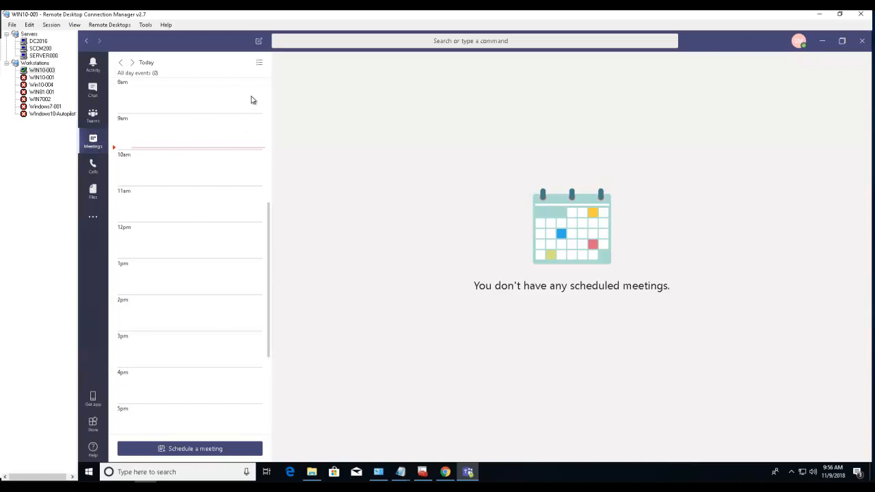
click(132, 63)
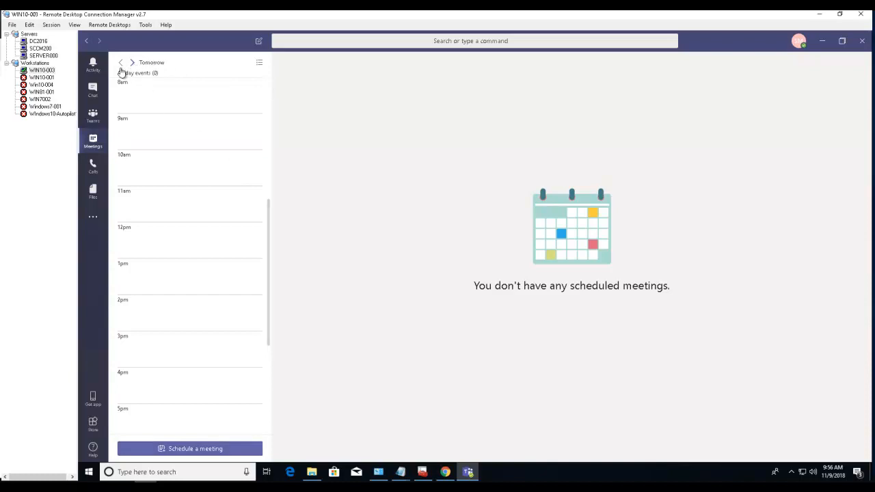
click(120, 62)
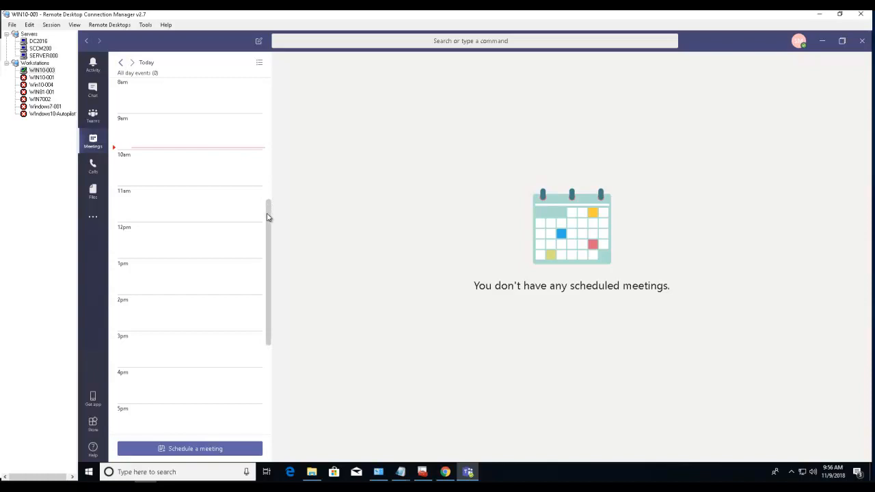
drag(268, 219, 274, 255)
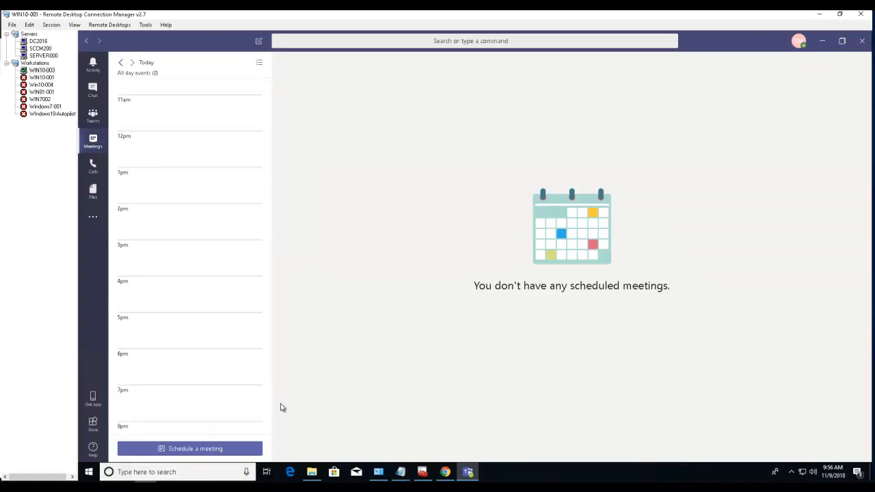
click(196, 448)
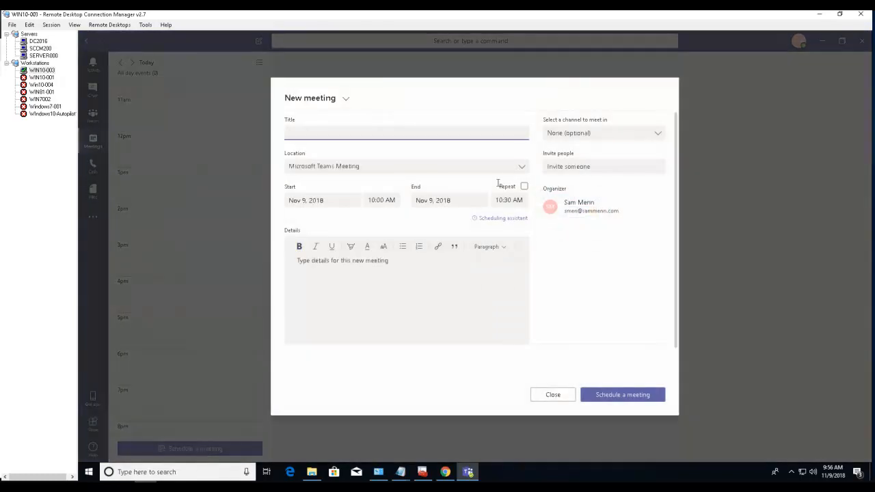
click(552, 394)
- Enter a phone number on the Calls dial pad without calling it, and delete its last digit
click(93, 168)
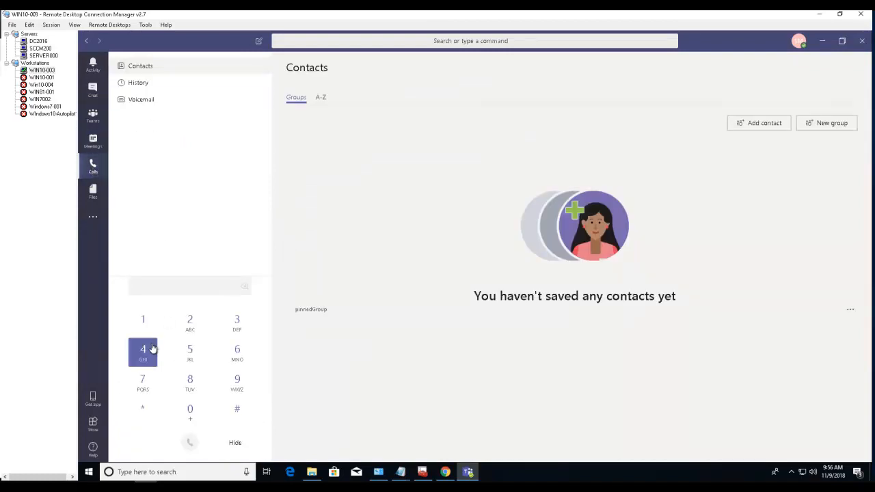
click(142, 382)
click(143, 321)
click(145, 350)
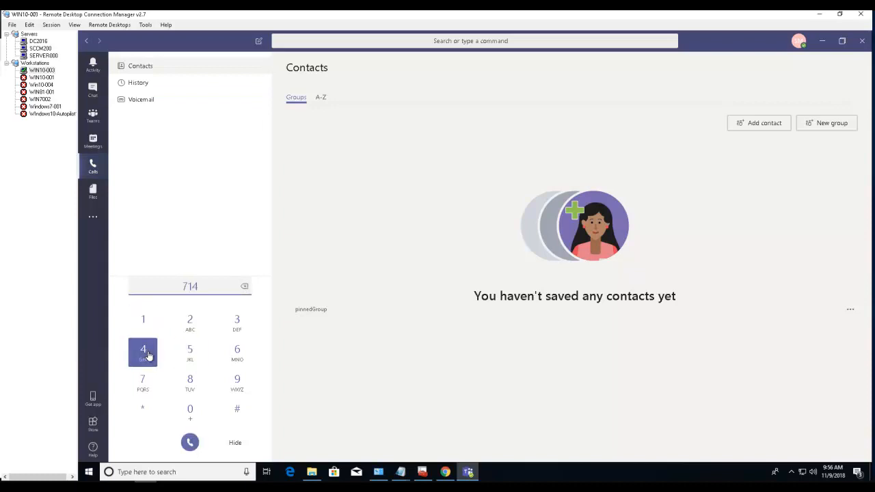
click(189, 382)
double_click(237, 381)
click(191, 381)
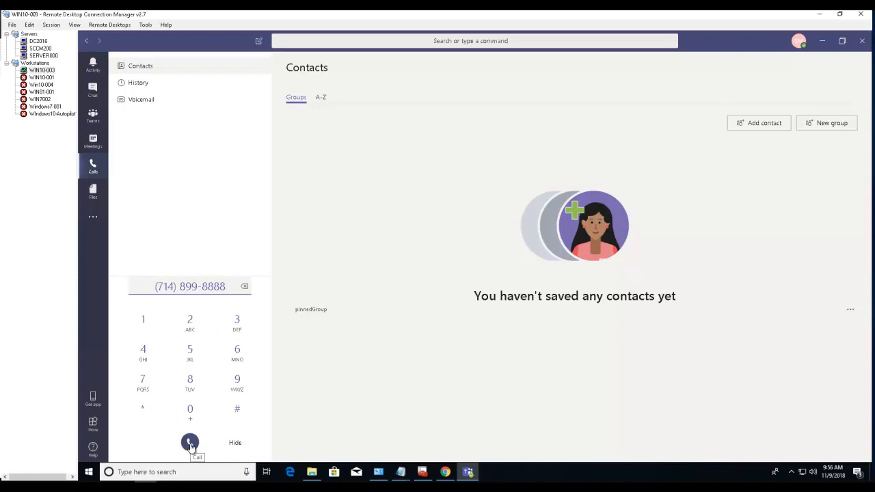
click(245, 286)
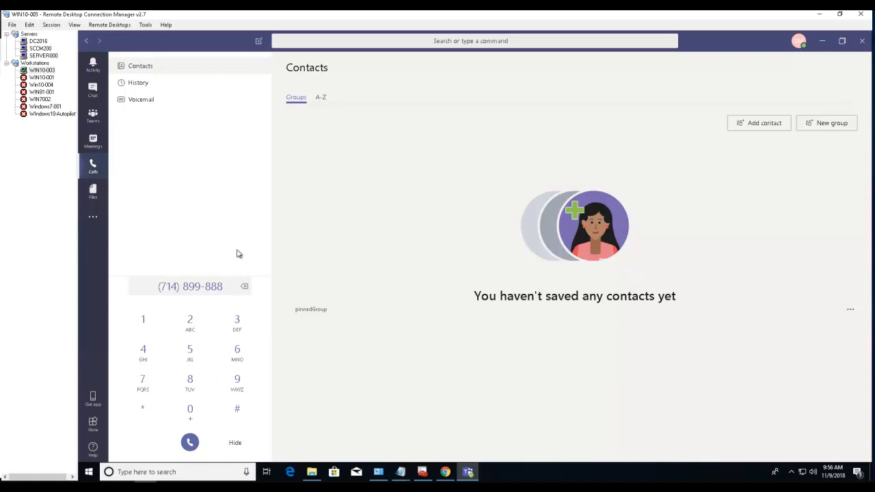
- View the call history, and create a new contact group named "My Contact"
click(147, 87)
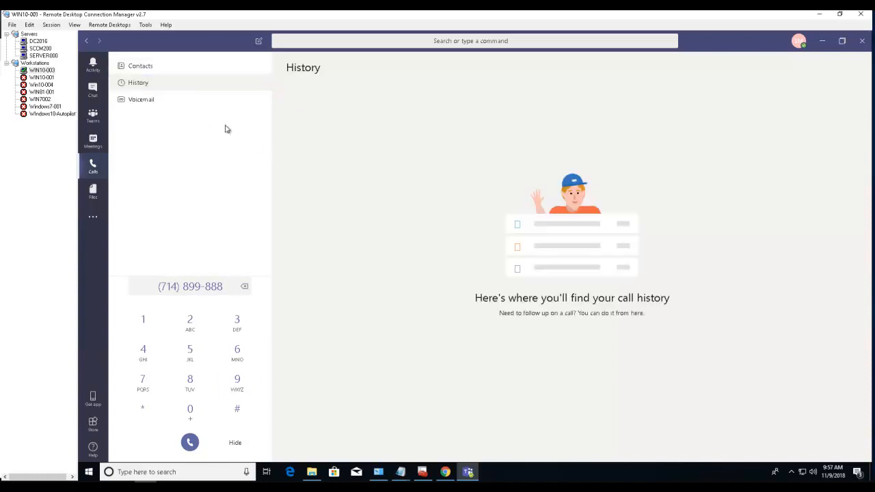
click(138, 72)
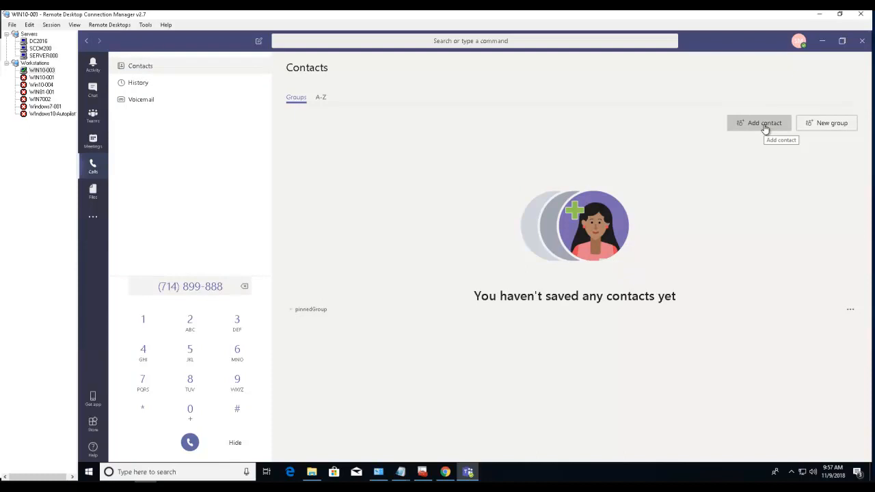
click(835, 127)
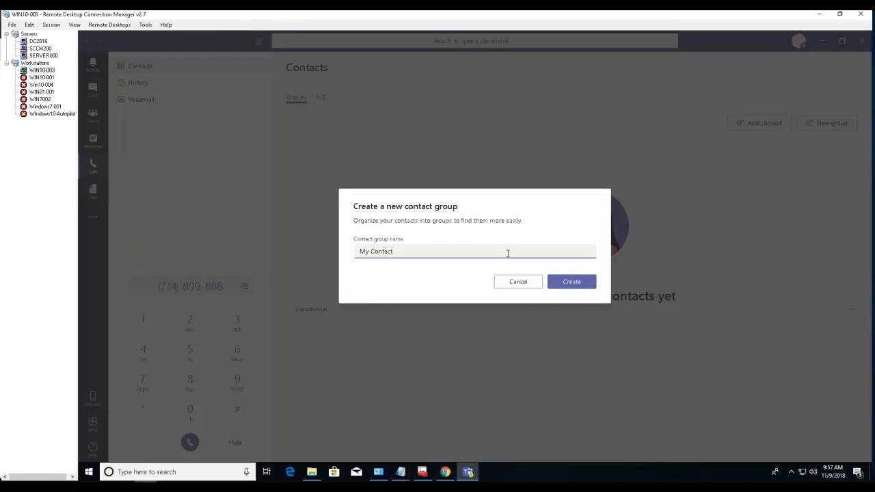
click(572, 286)
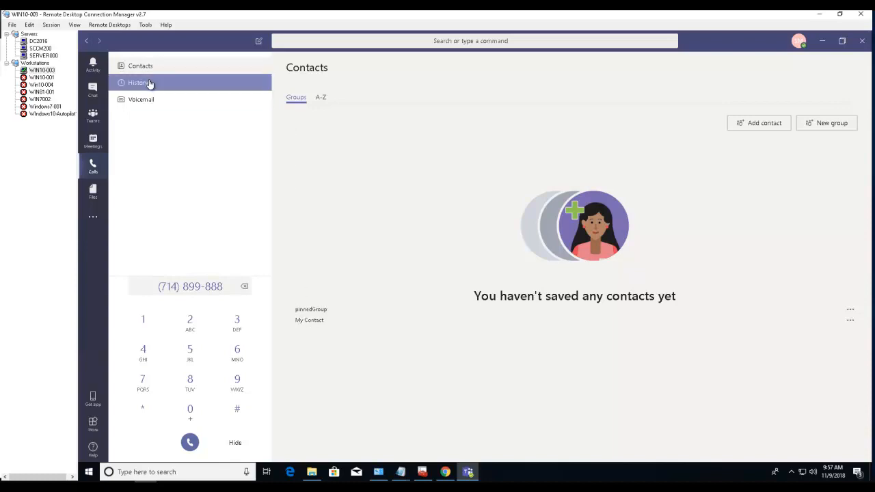
- View the recent files, the OneDrive cloud storage and the downloads in Files
click(93, 195)
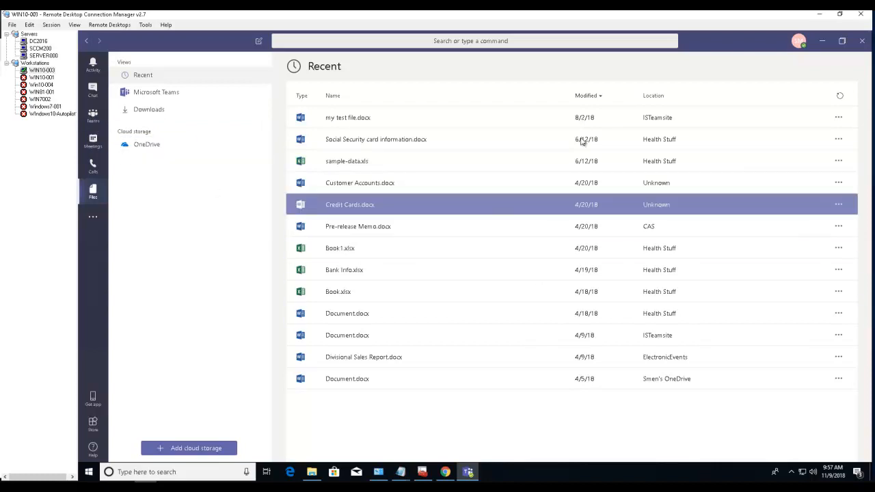
click(161, 148)
click(154, 111)
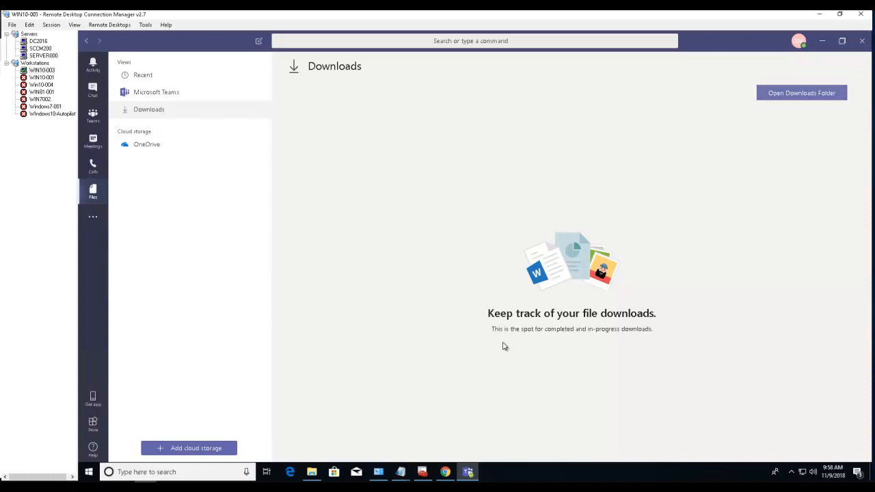
- View the list of additional apps, such as OneNote, Planner and Stream, and close it without opening any
click(93, 220)
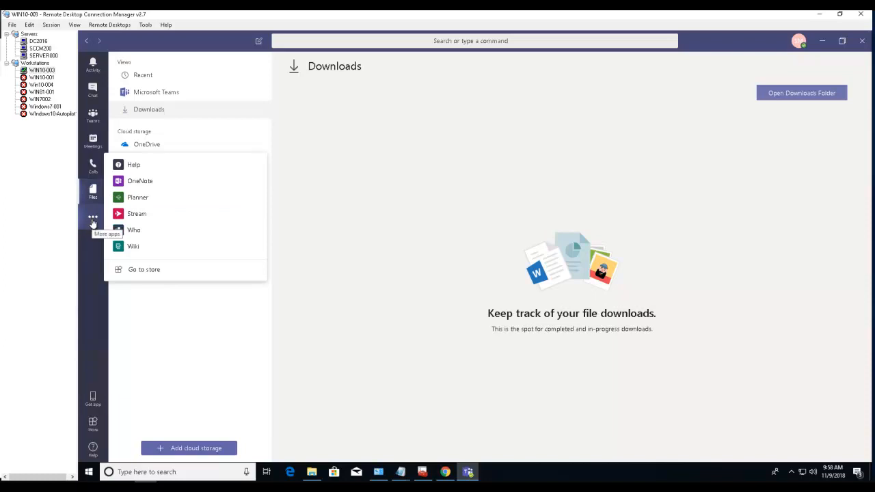
click(93, 222)
click(93, 222)
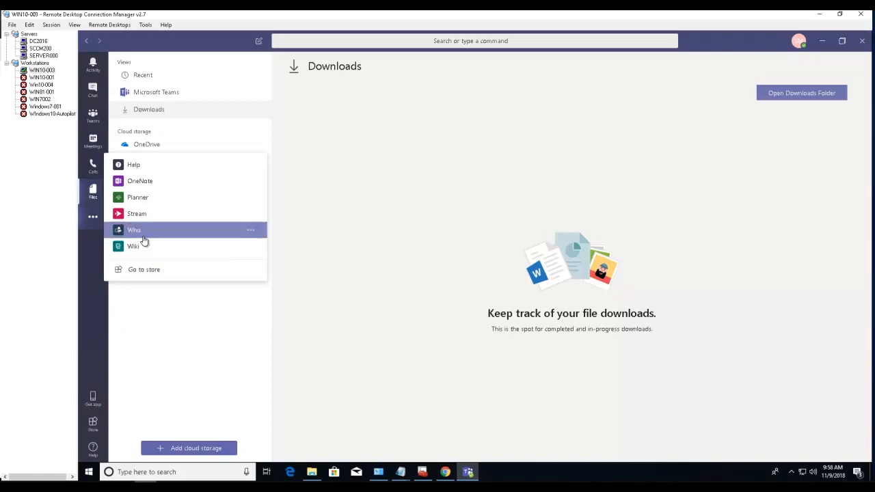
click(99, 281)
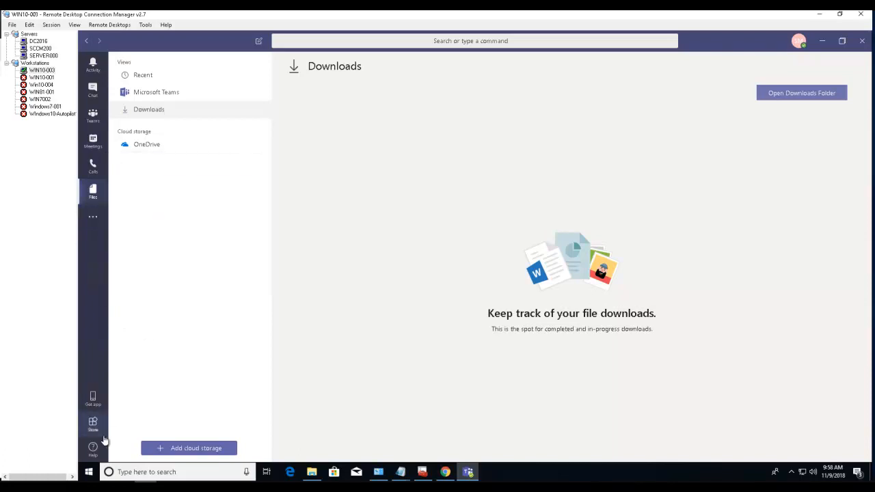
- Look at the options for getting the Teams mobile app and close them without requesting a link
click(94, 402)
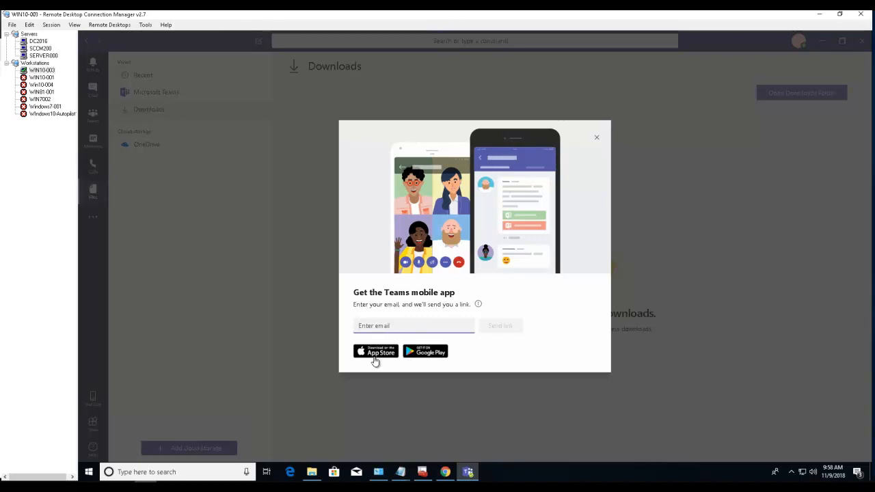
click(596, 142)
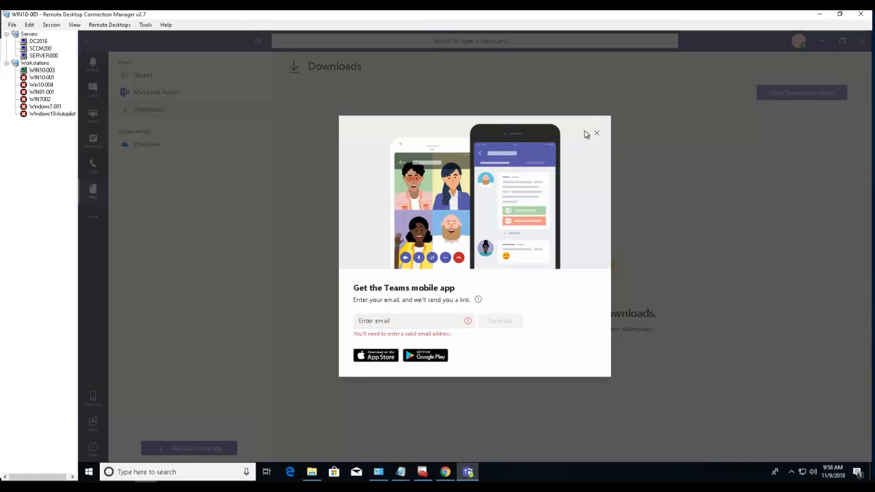
click(593, 134)
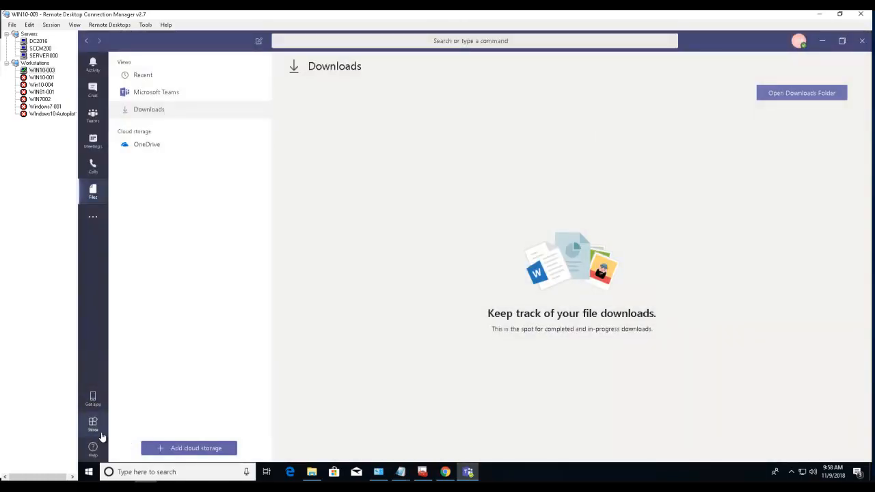
- Go back to the OneDrive files, and revisit the activity feed and the recent chats
click(85, 42)
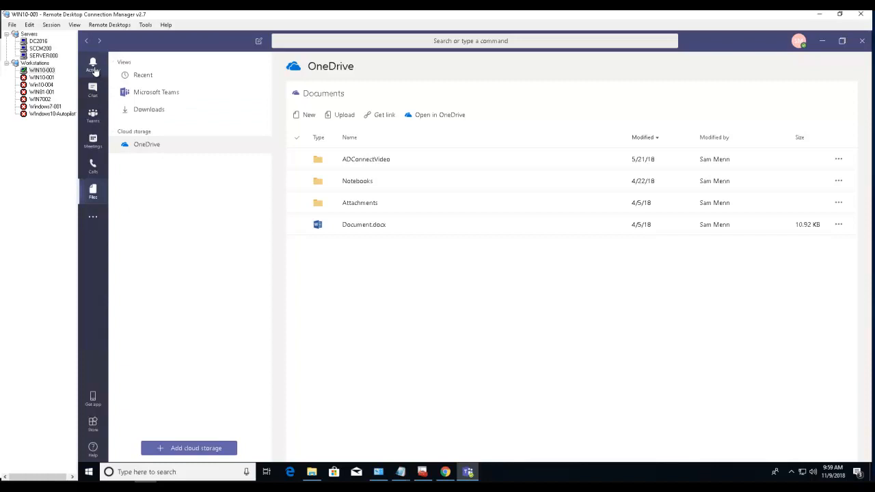
click(93, 68)
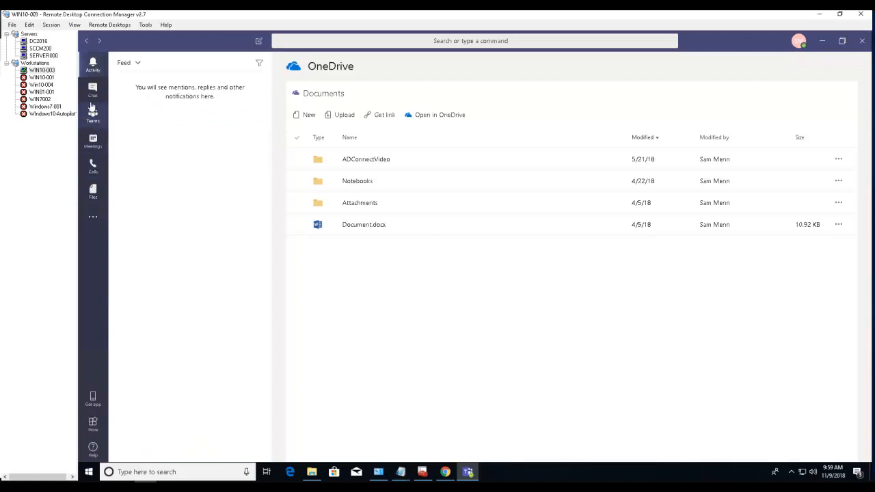
click(94, 99)
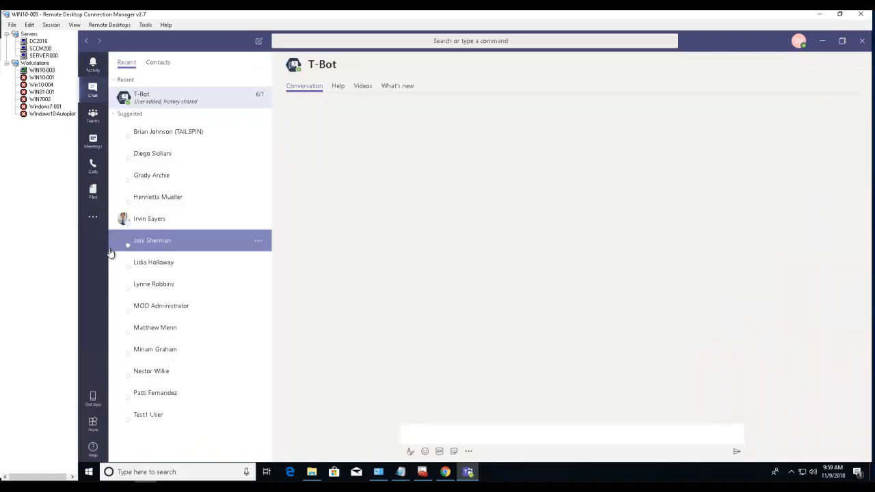